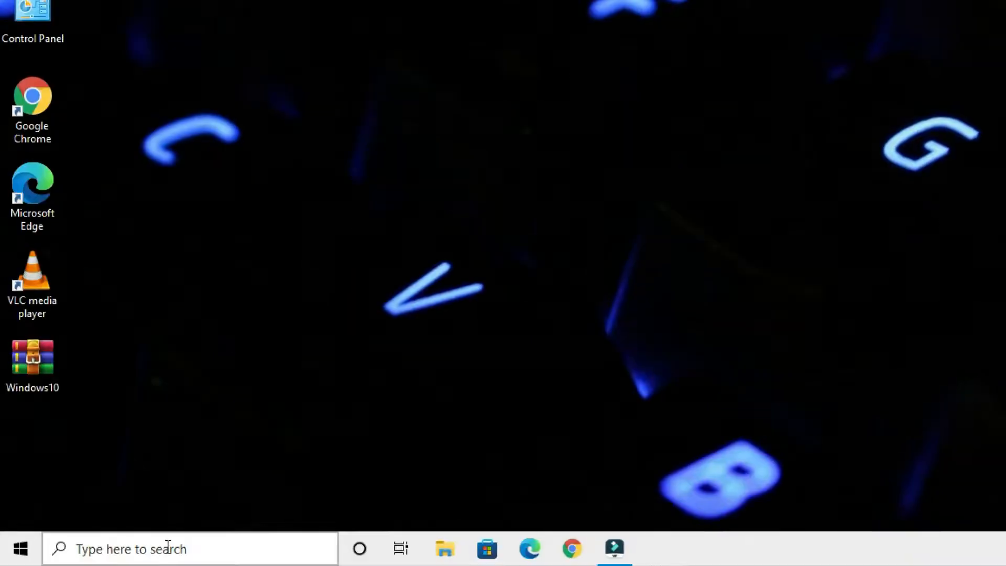
Search Windows for Hyper-V Manager and open it.
click(103, 555)
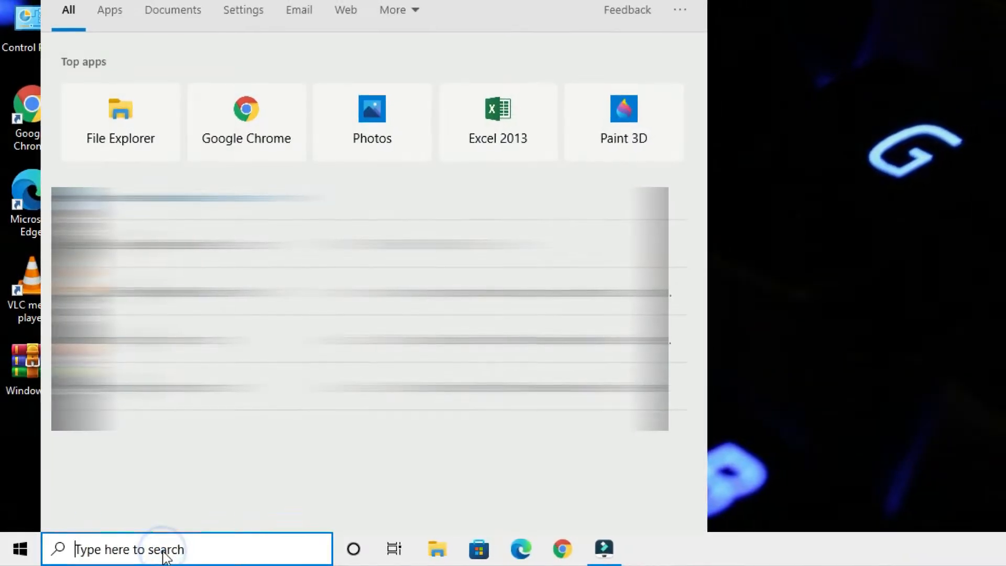
text(hyp)
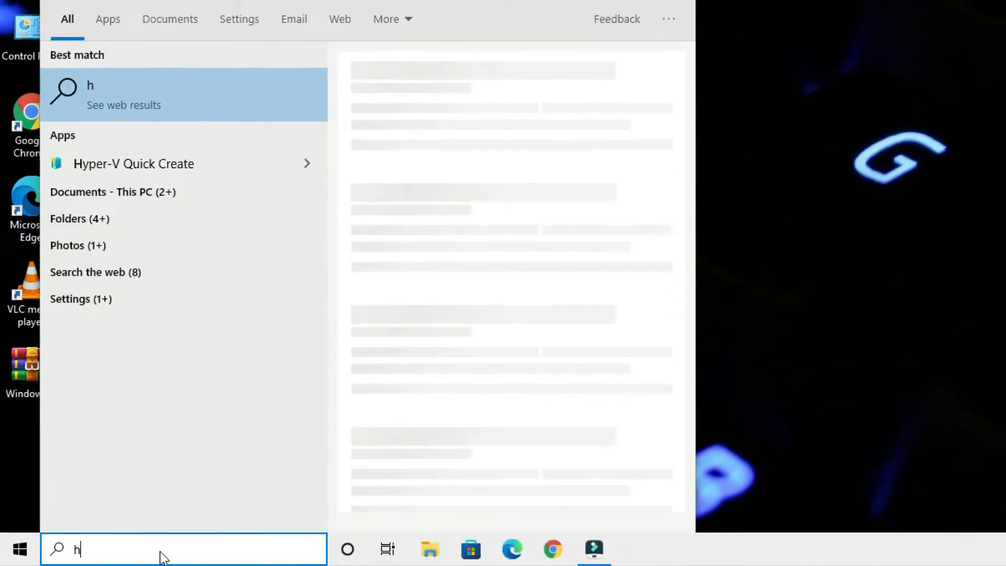
text(er )
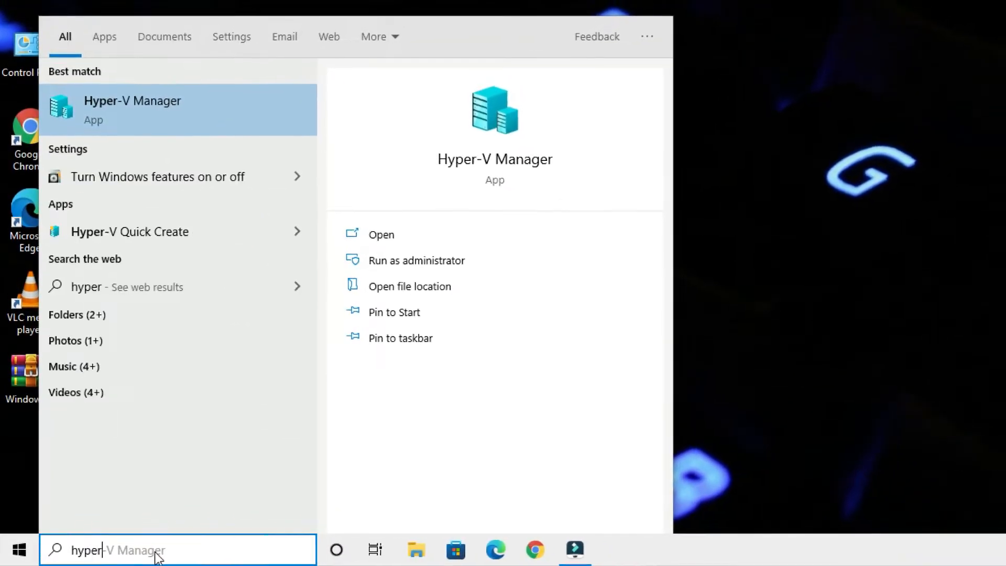
text(v)
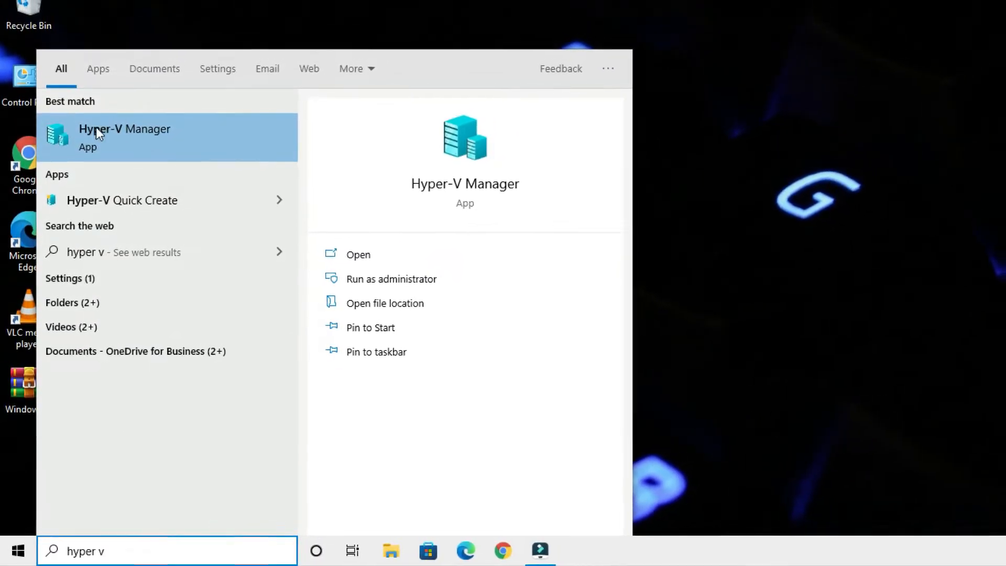
click(120, 139)
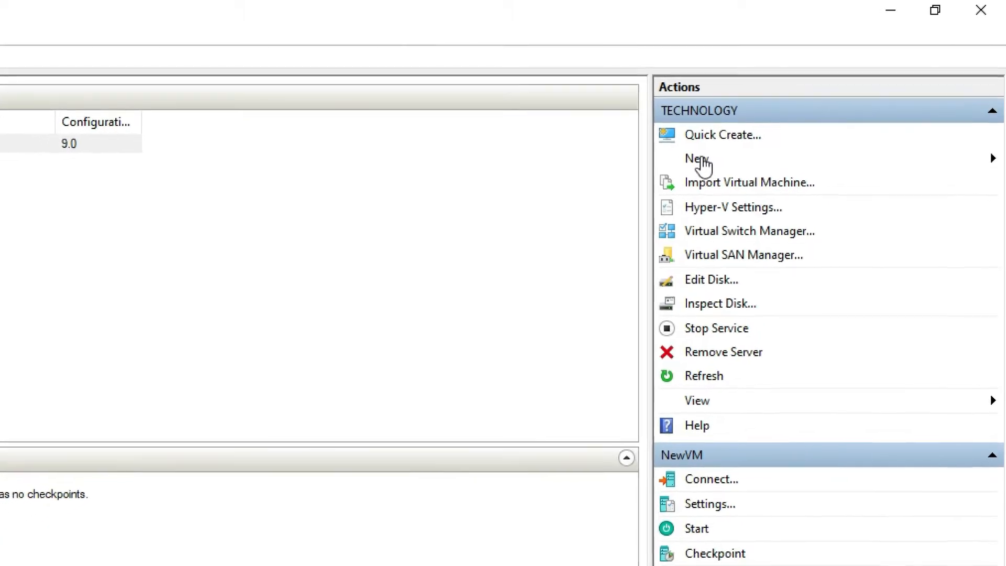
Begin creating a new virtual machine on the TECHNOLOGY host and name it Windows10.
click(698, 158)
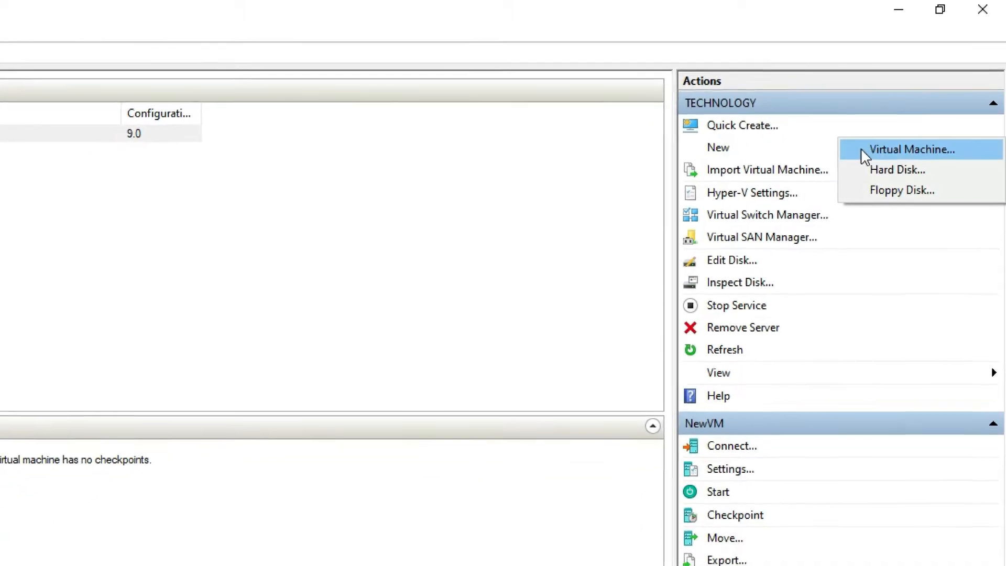
click(861, 152)
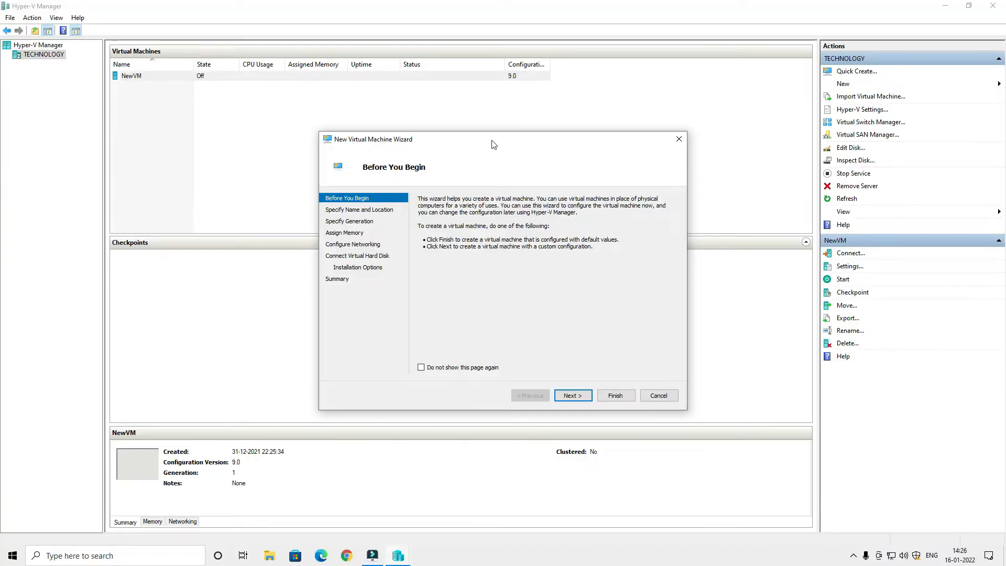
drag(493, 144, 470, 140)
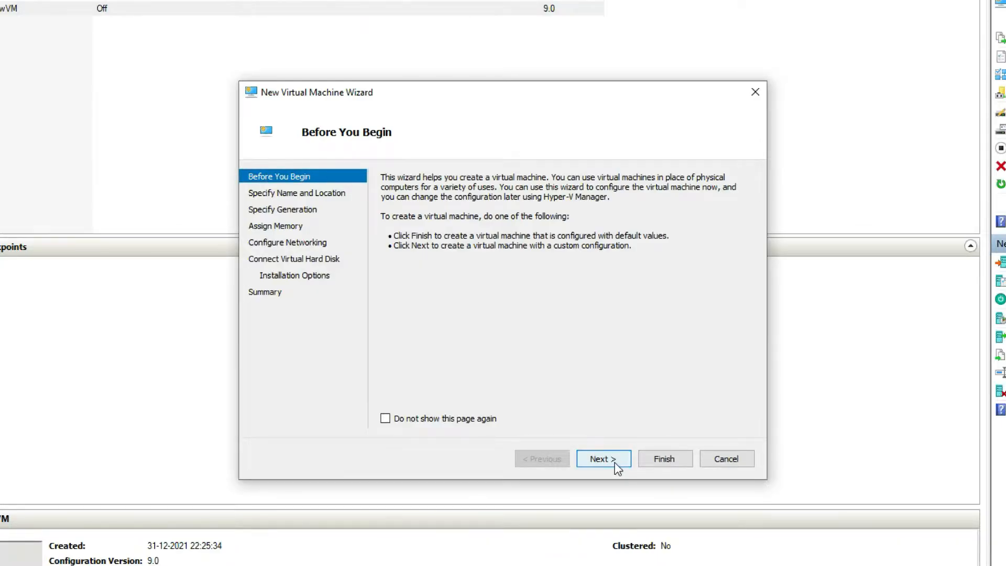
click(603, 459)
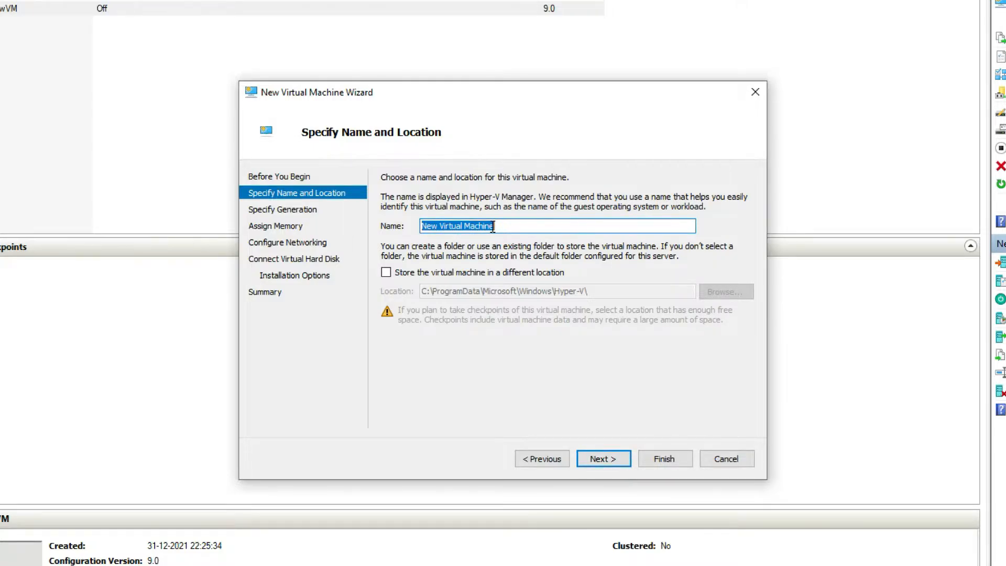
text(Wind)
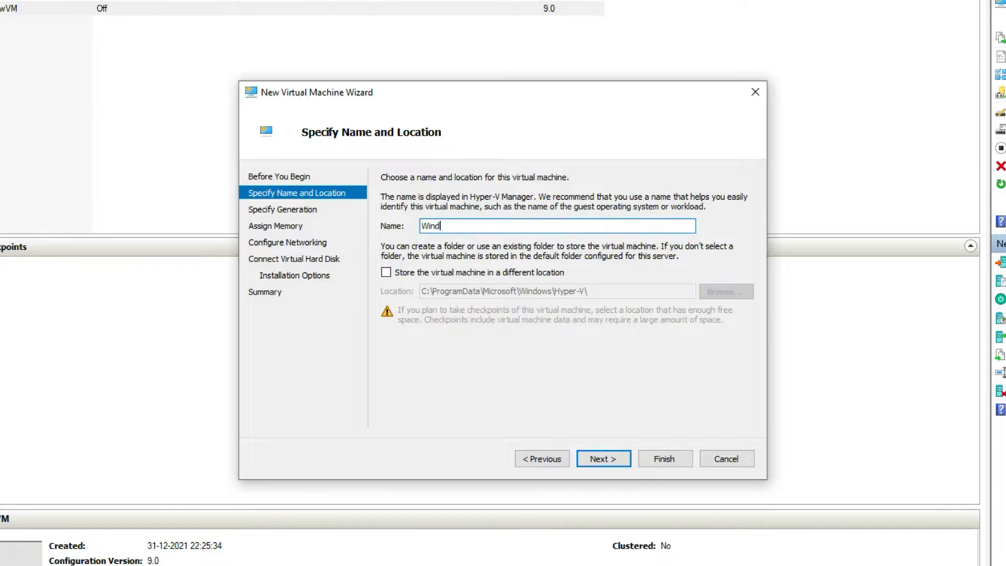
text(ows10)
click(601, 463)
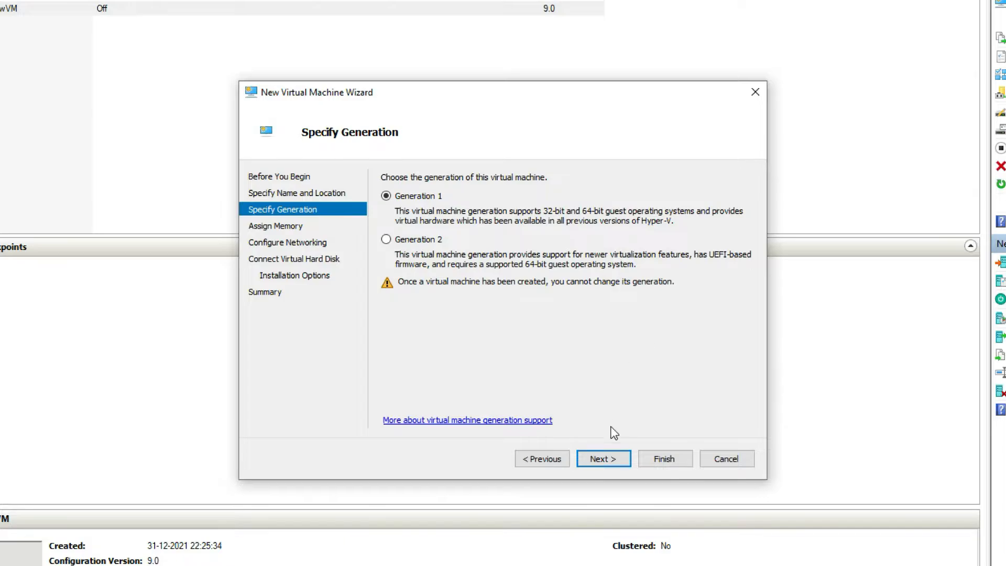
Keep Generation 1 for the virtual machine and set its startup memory to 1524 MB.
click(608, 463)
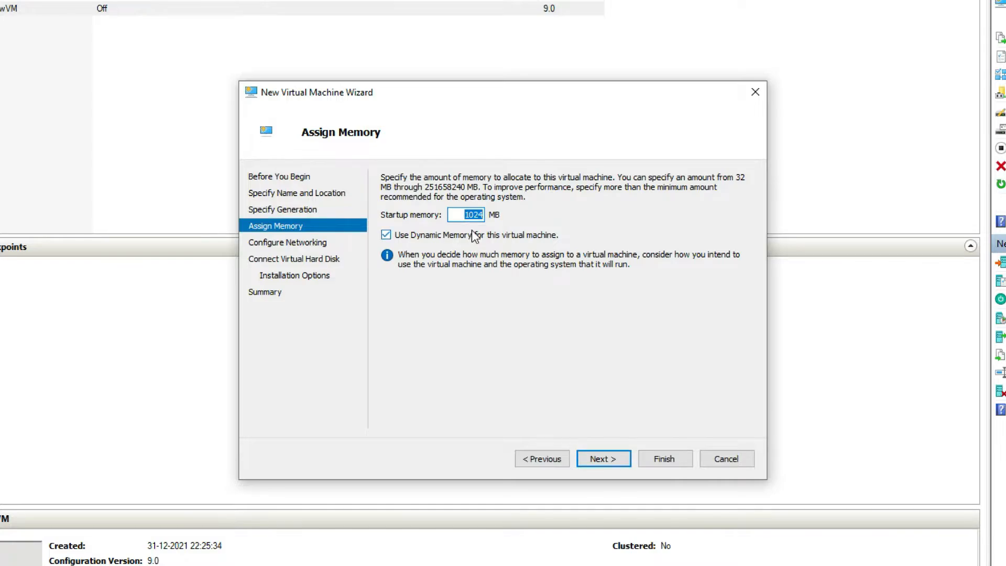
click(473, 215)
key(BackSpace)
text(5)
click(605, 461)
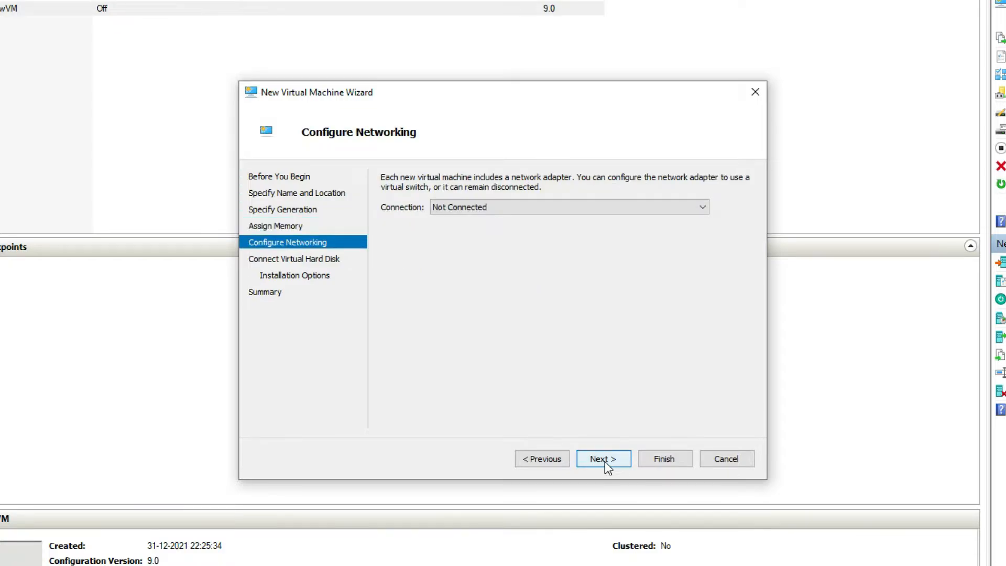
Set the virtual machine's network connection to Default Switch.
click(502, 206)
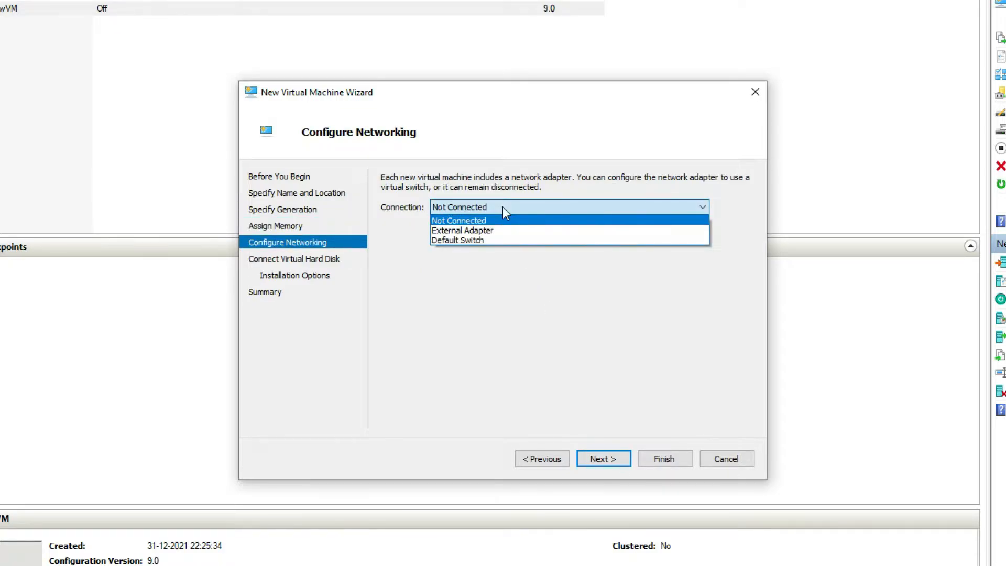
click(464, 240)
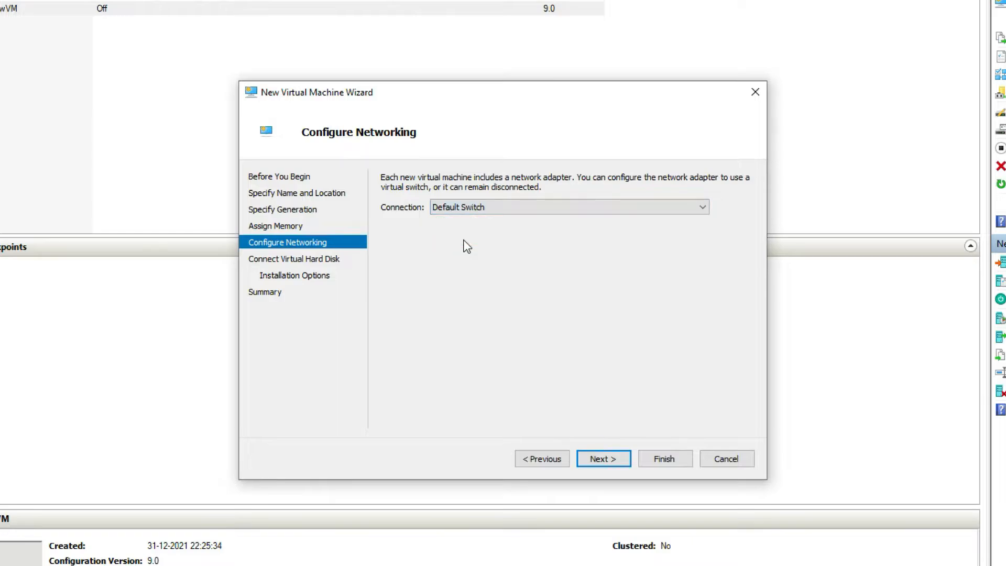
click(596, 462)
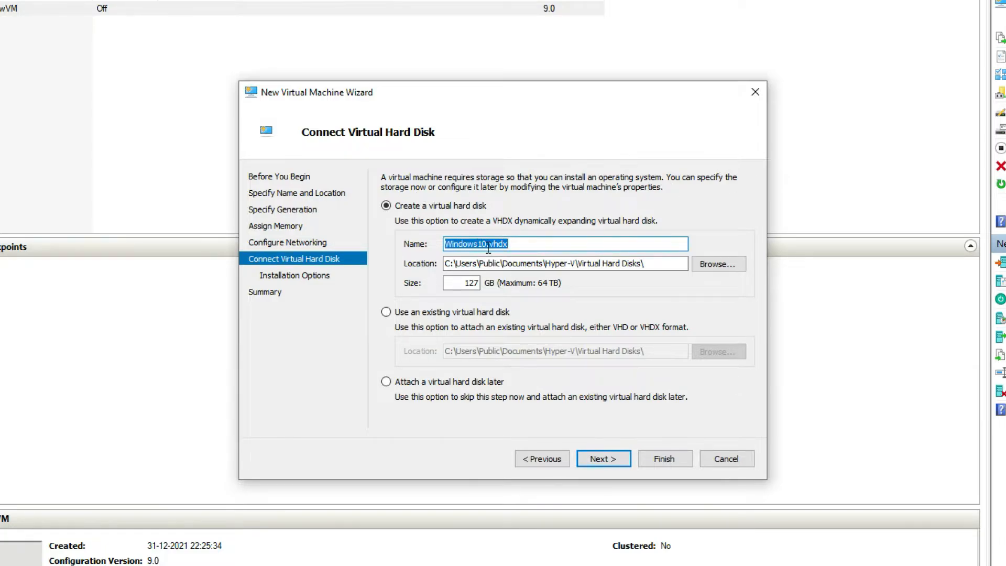
Set the size of the new Windows10.vhdx virtual hard disk to 15 GB.
double_click(468, 284)
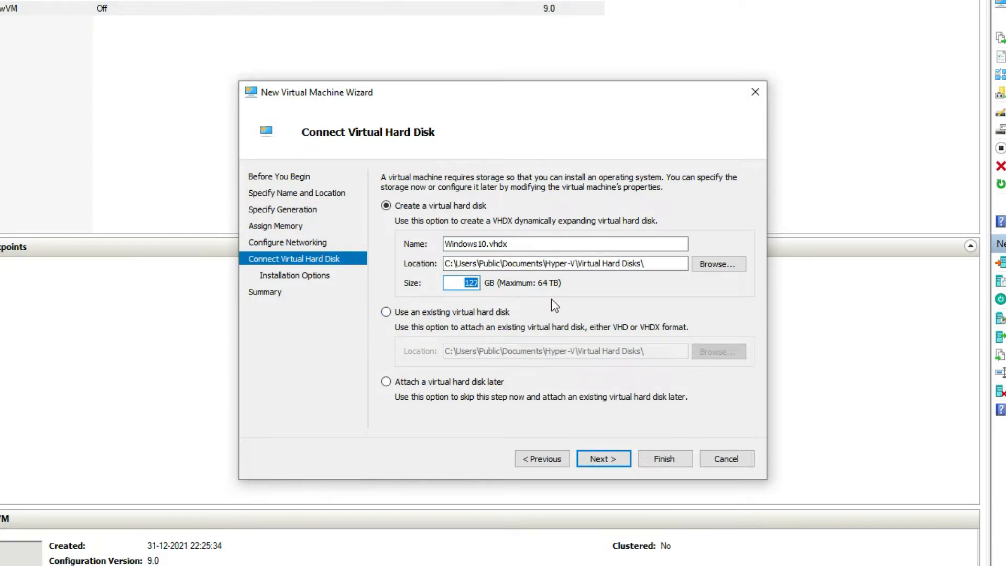
text(15)
click(604, 459)
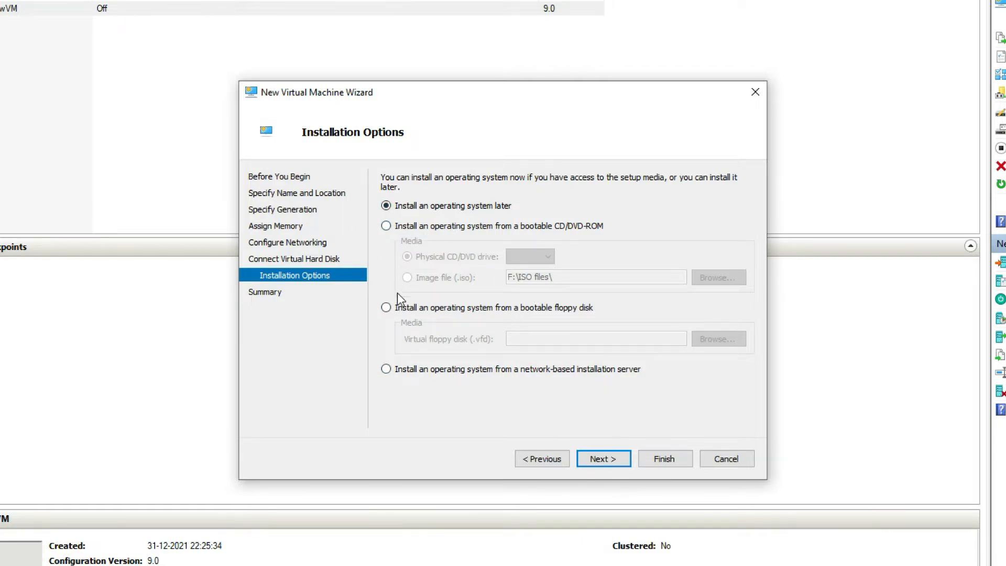
Set the operating system to install from the Windows10.iso image on the Desktop and finish creating the virtual machine.
click(388, 226)
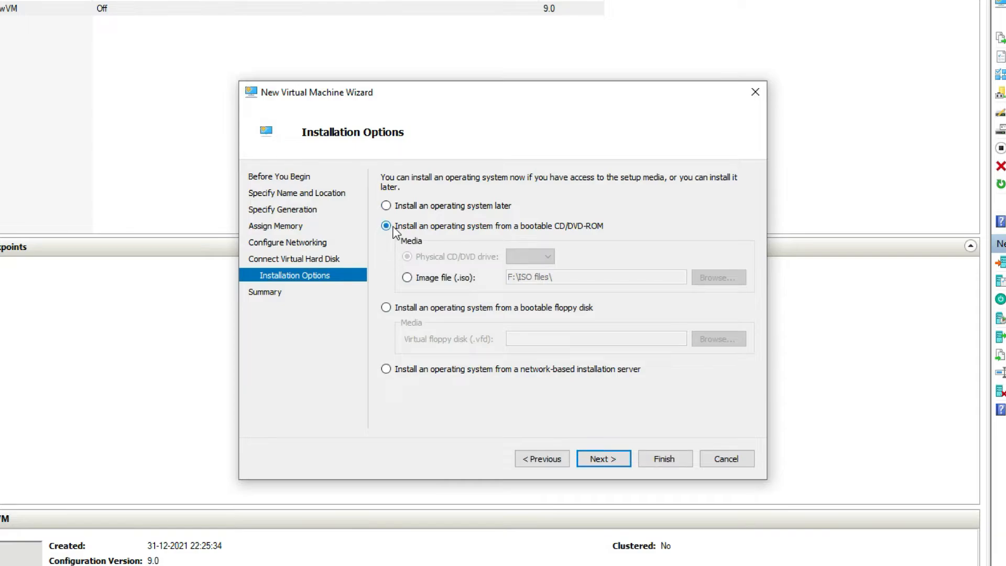
click(407, 278)
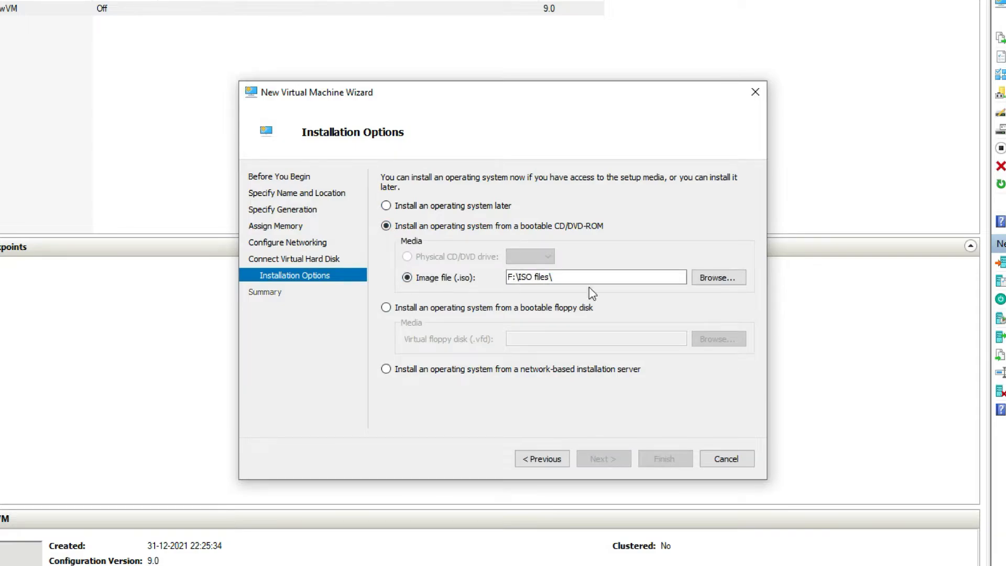
click(719, 278)
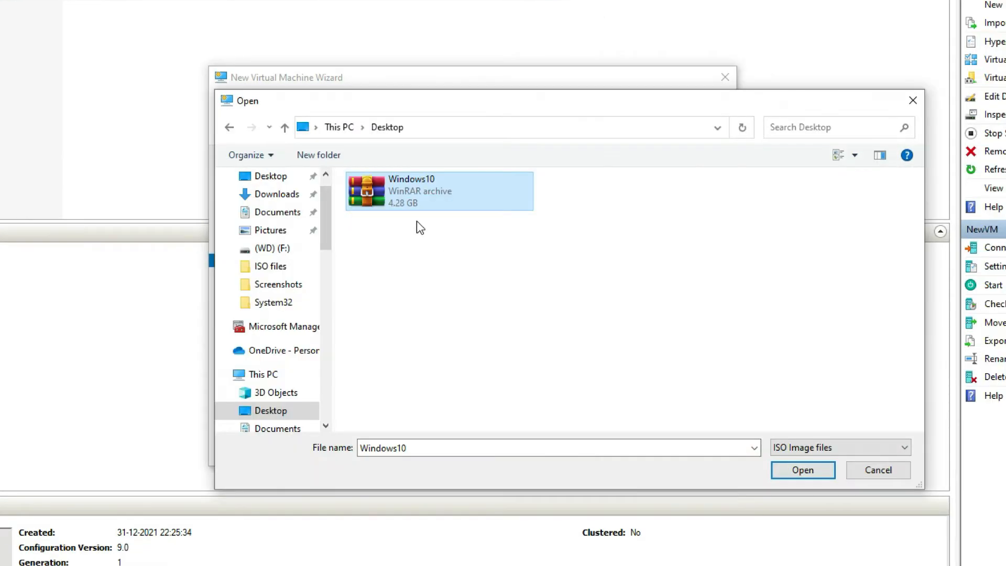
click(820, 472)
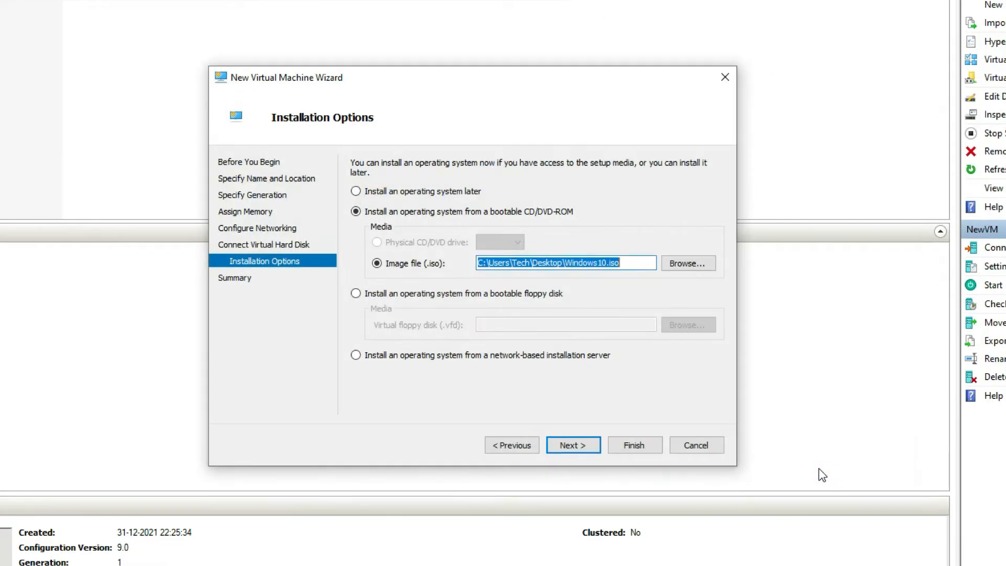
click(586, 450)
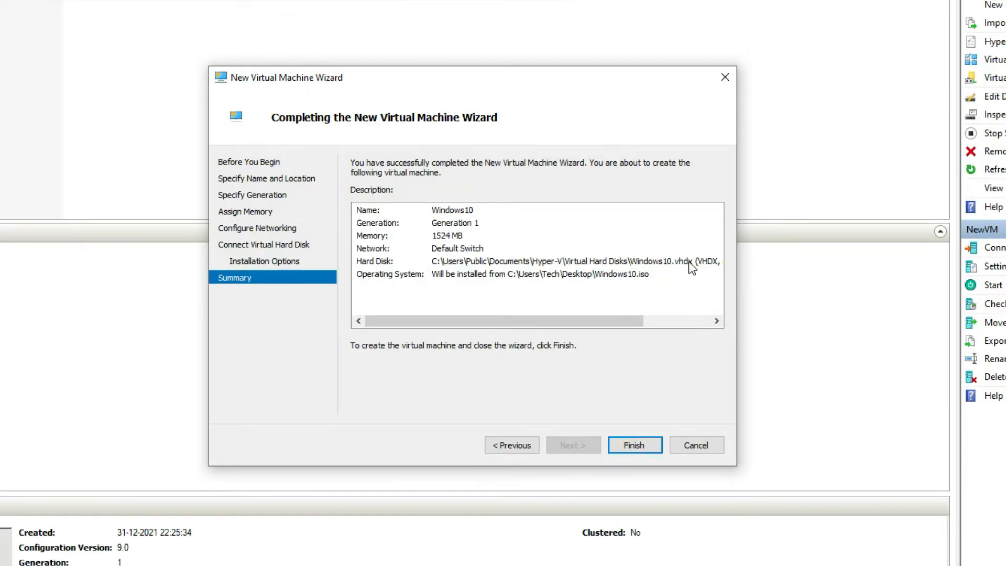
drag(574, 322, 506, 324)
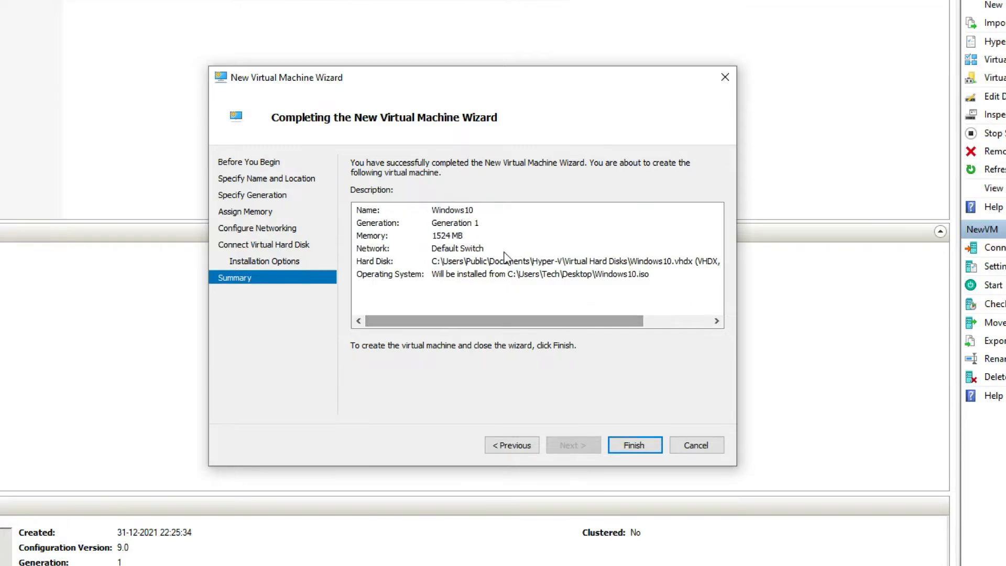
click(634, 446)
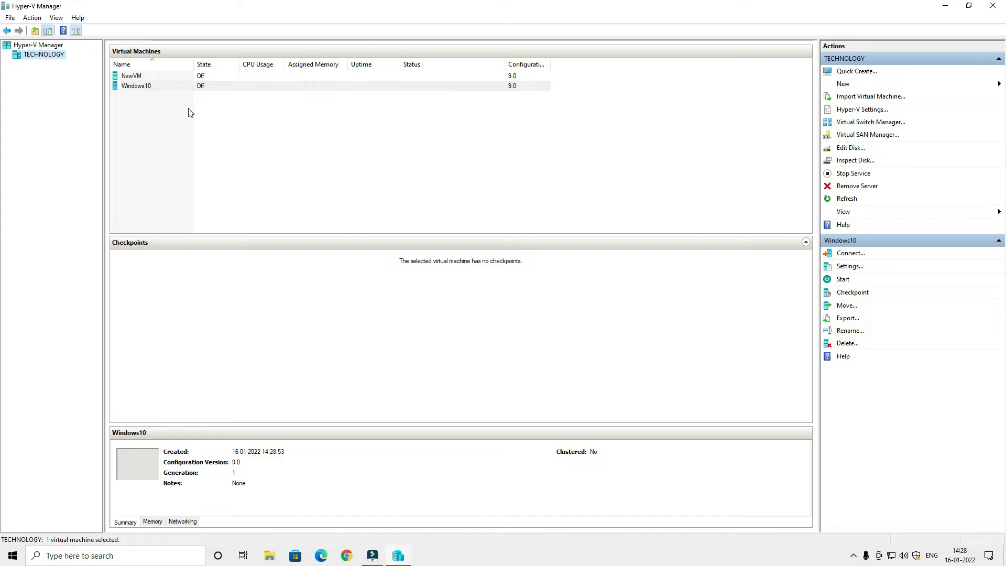
Connect to the Windows10 virtual machine and start it, closing its connection window once setup begins loading.
right_click(147, 86)
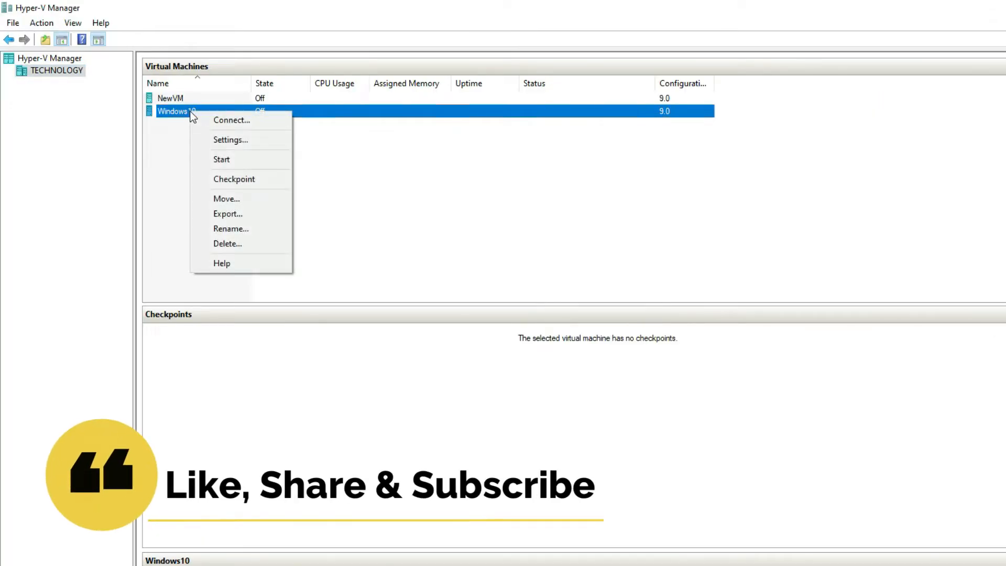
click(226, 123)
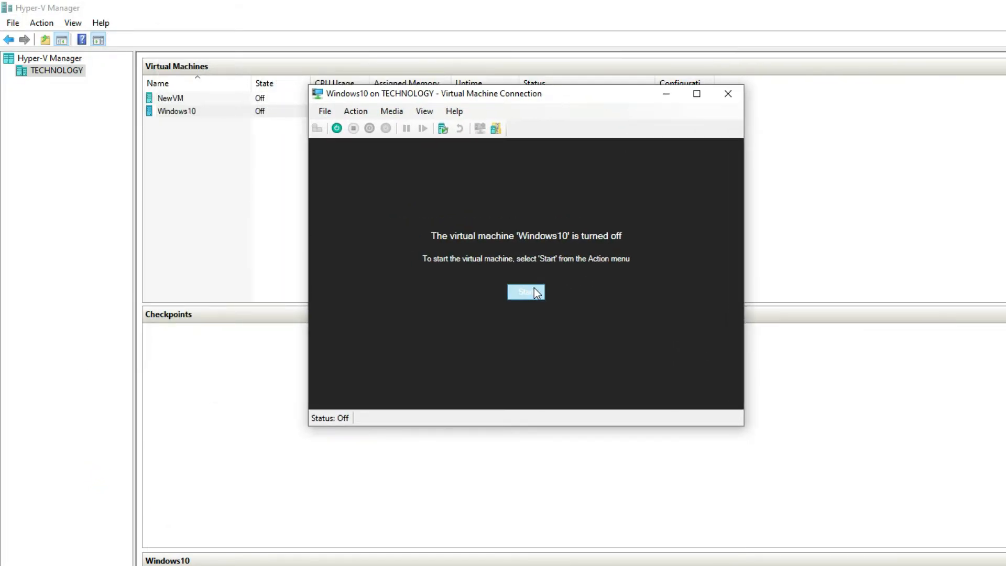
click(535, 289)
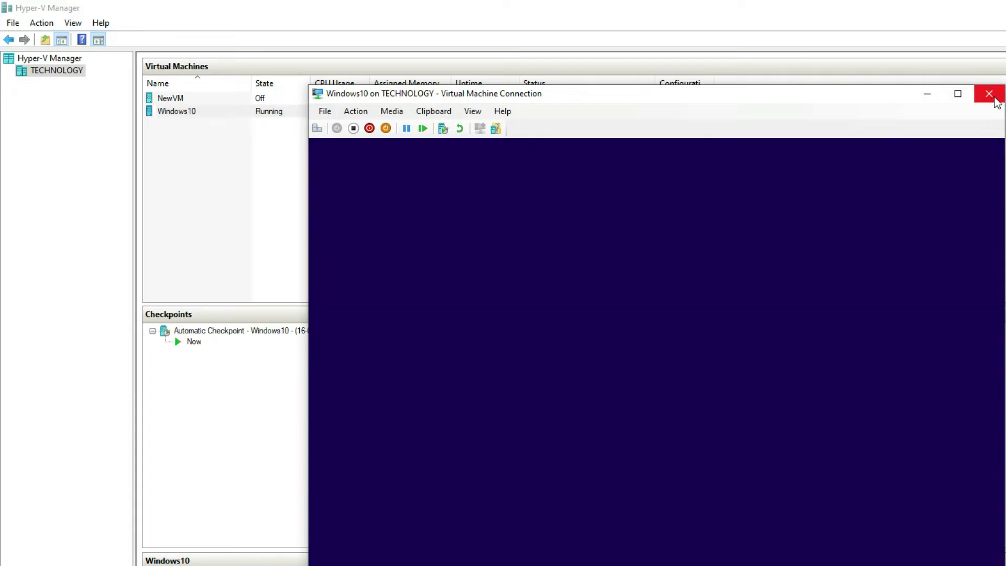
click(989, 95)
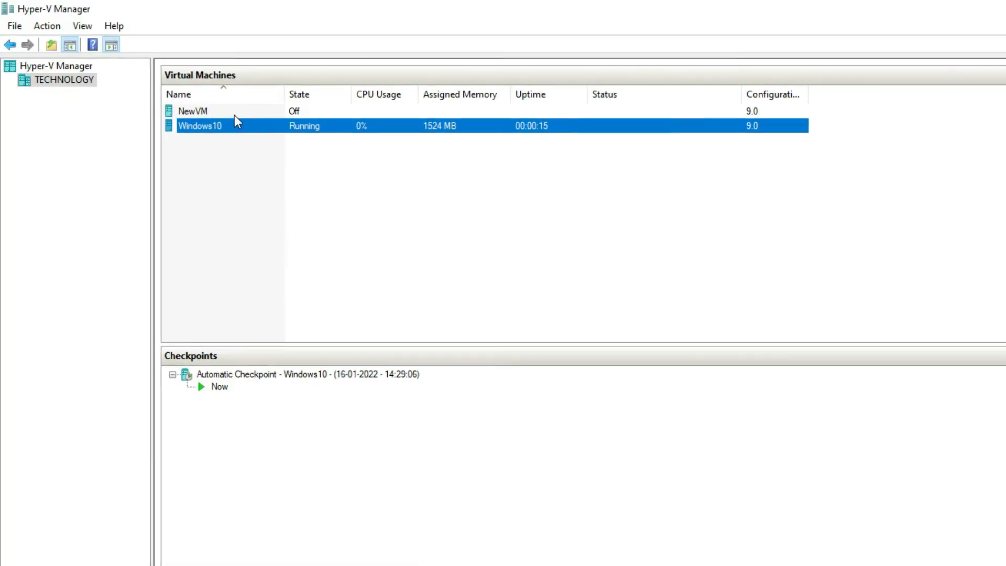
Start the NewVM virtual machine with a 1366 by 768 pixel display and sign in with the Test account's password.
click(190, 108)
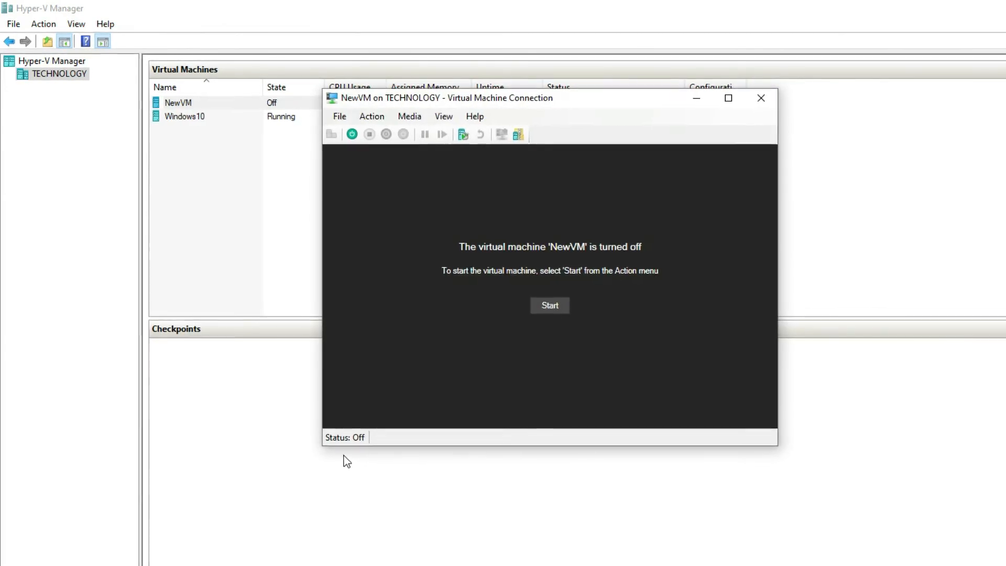
click(550, 303)
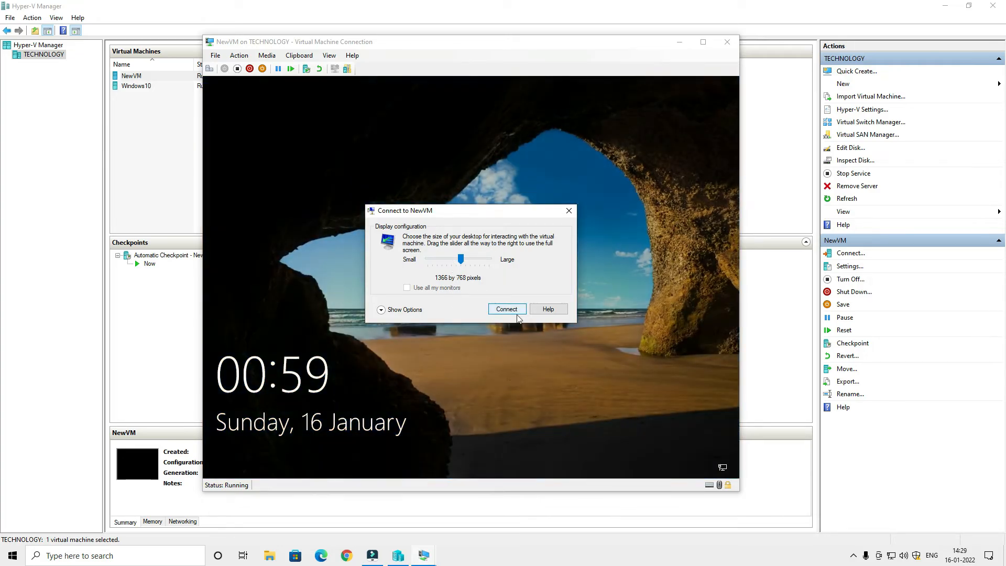
click(506, 309)
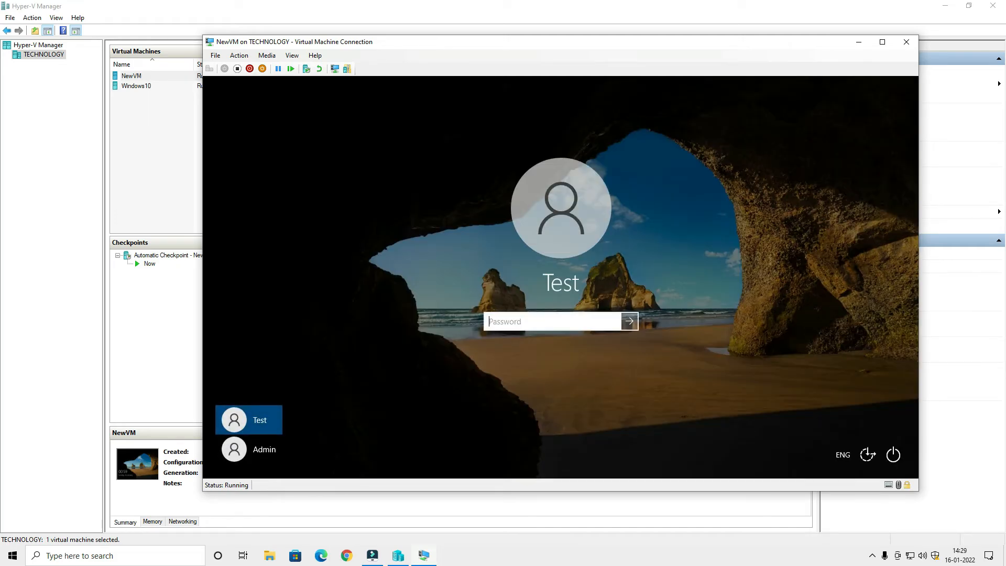
text(*****)
key(Return)
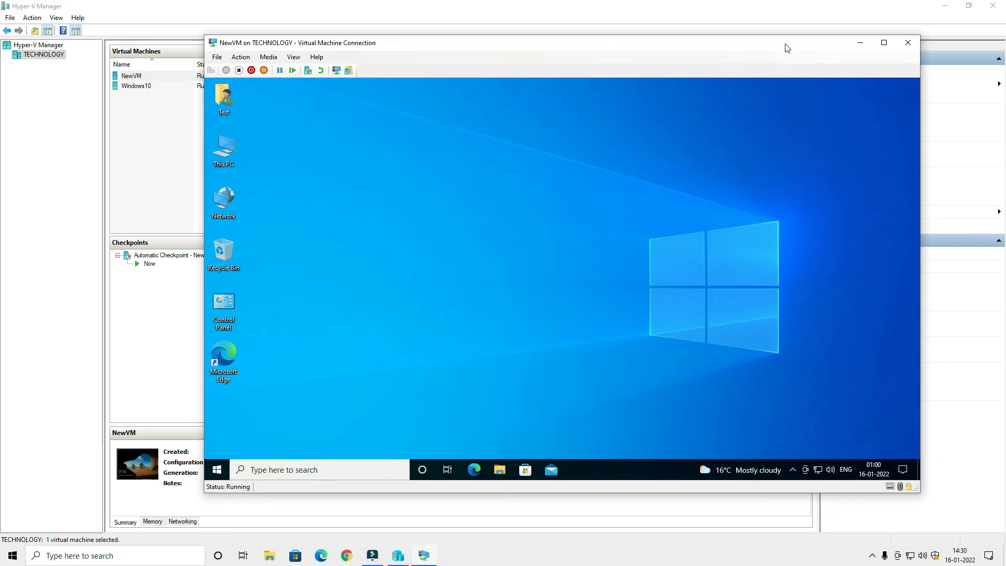
View the NewVM desktop in full screen, refresh it, and return to the windowed session.
click(884, 43)
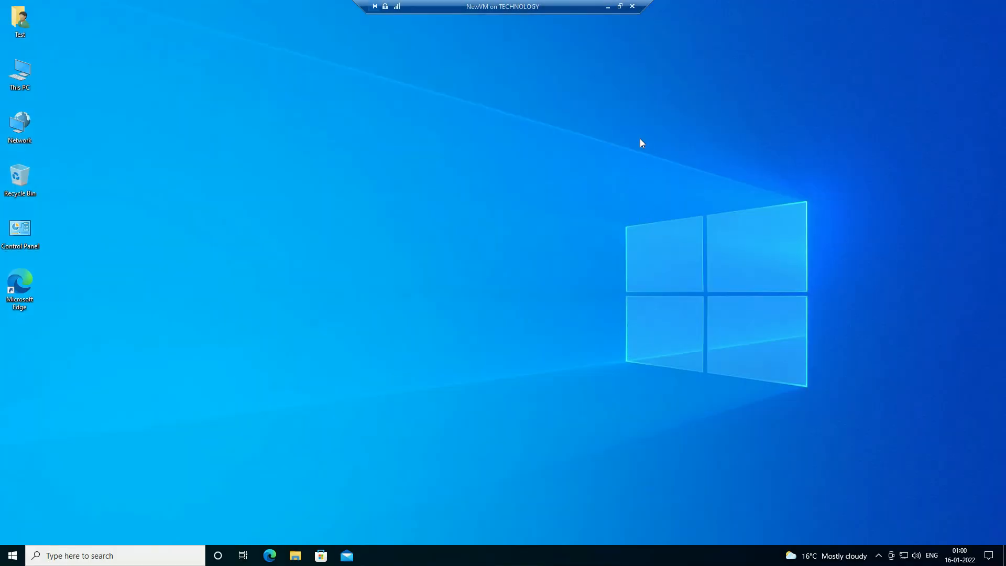
drag(529, 6, 418, 6)
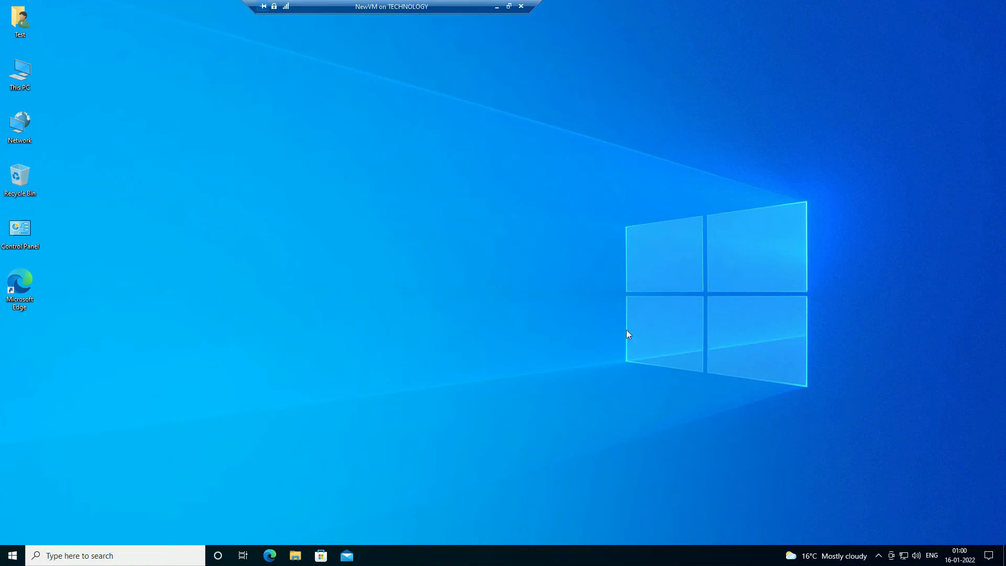
right_click(587, 140)
click(613, 168)
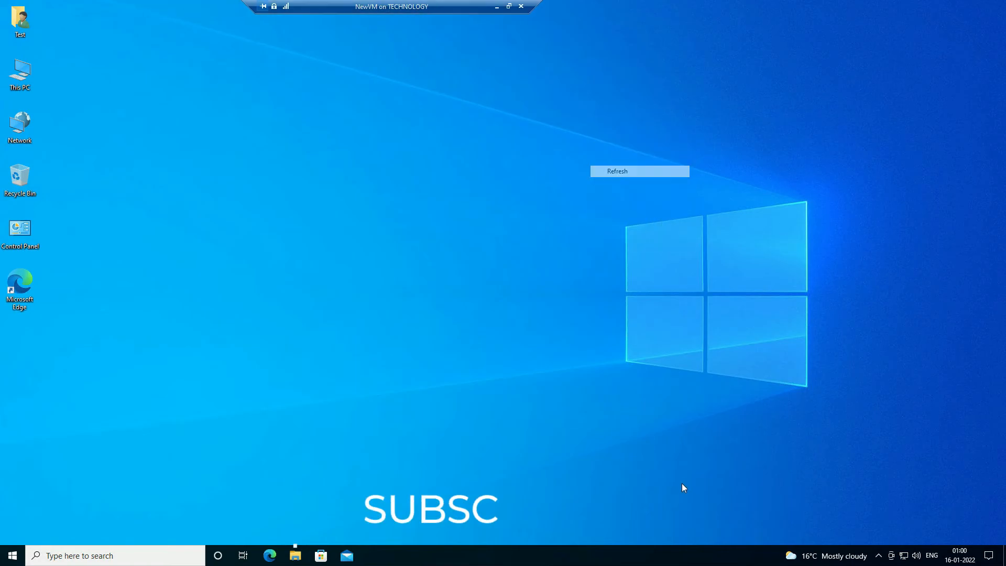
drag(425, 6, 507, 6)
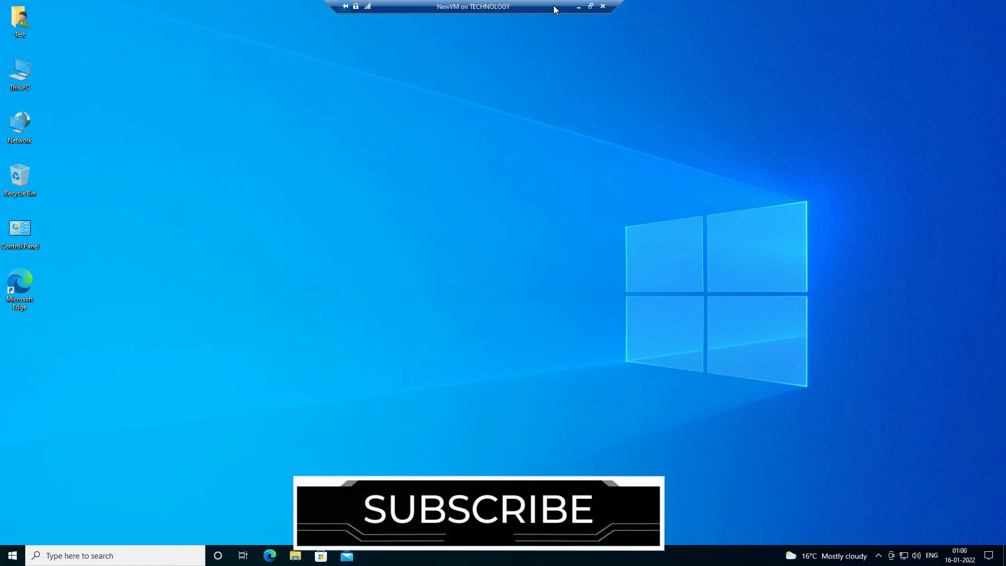
key(ctrl+alt+Break)
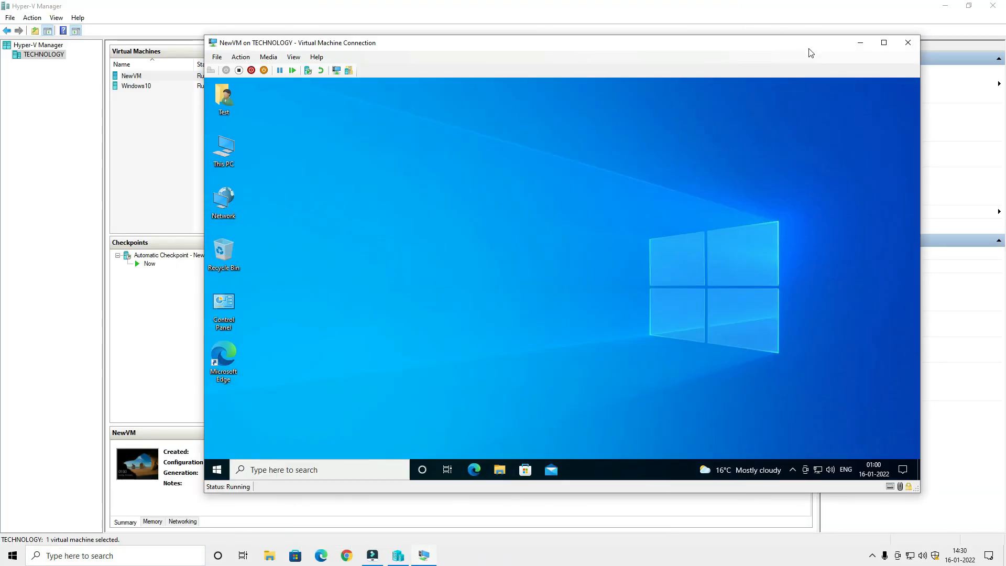